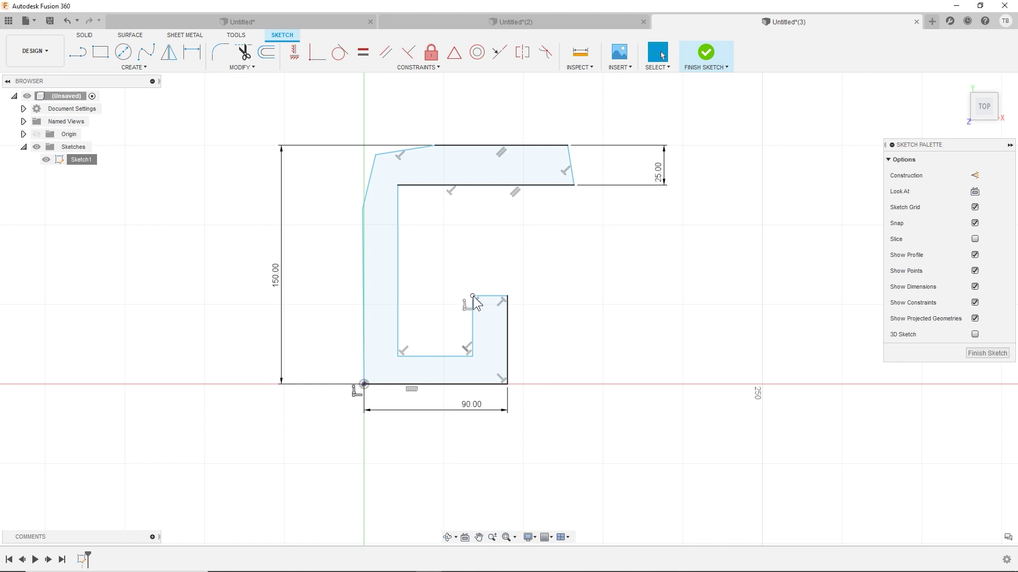
# Step: Drag the C's inner corner and upper-left corner points to show they still move freely, then deselect
pyautogui.moveTo(473, 295)
pyautogui.mouseDown()
pyautogui.moveTo(462, 293)
pyautogui.moveTo(479, 291)
pyautogui.mouseUp()
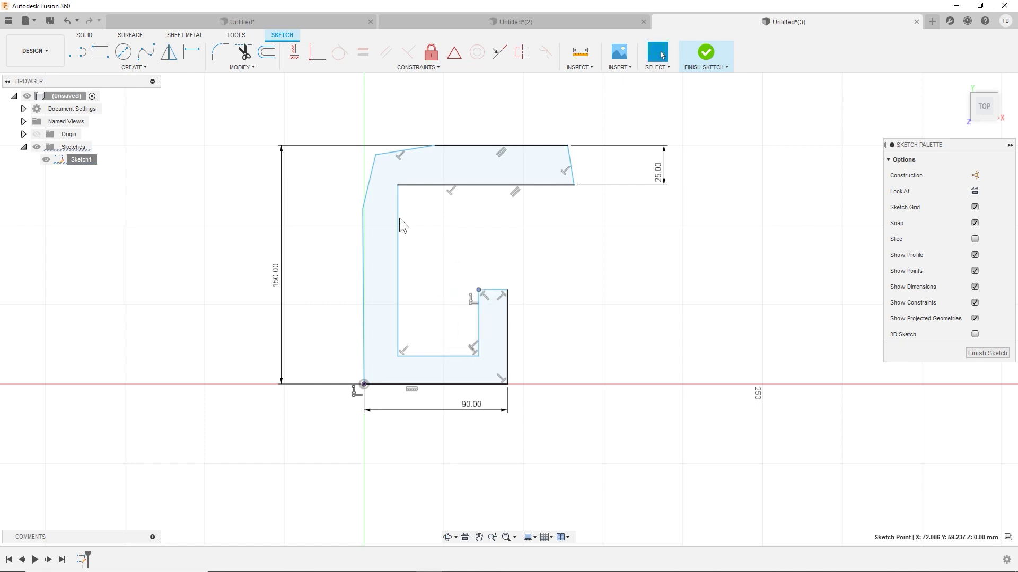
pyautogui.moveTo(376, 155)
pyautogui.mouseDown()
pyautogui.moveTo(367, 157)
pyautogui.moveTo(411, 183)
pyautogui.moveTo(430, 215)
pyautogui.moveTo(404, 188)
pyautogui.moveTo(333, 177)
pyautogui.moveTo(371, 162)
pyautogui.mouseUp()
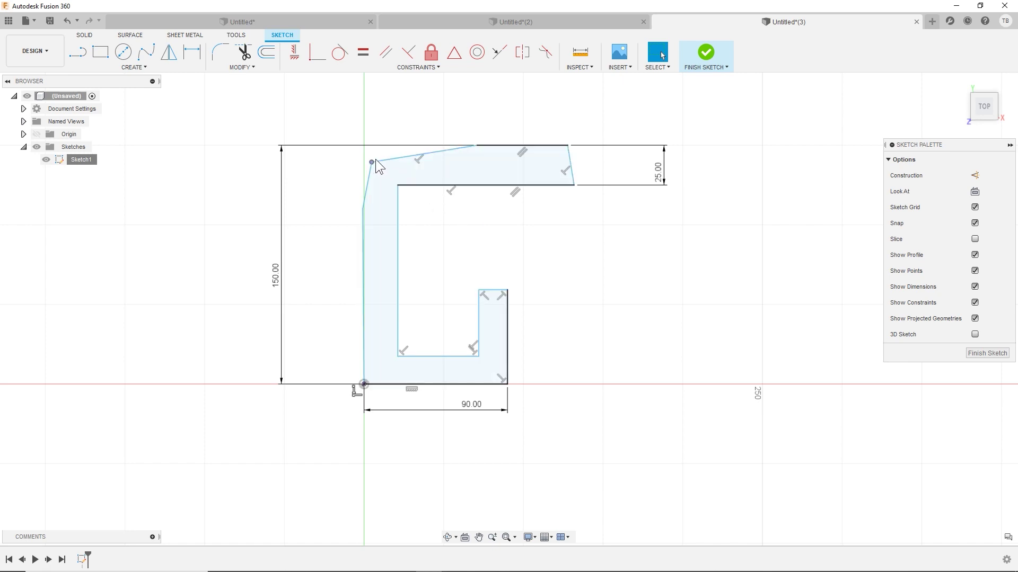
pyautogui.moveTo(371, 163)
pyautogui.mouseDown()
pyautogui.moveTo(392, 157)
pyautogui.moveTo(381, 154)
pyautogui.mouseUp()
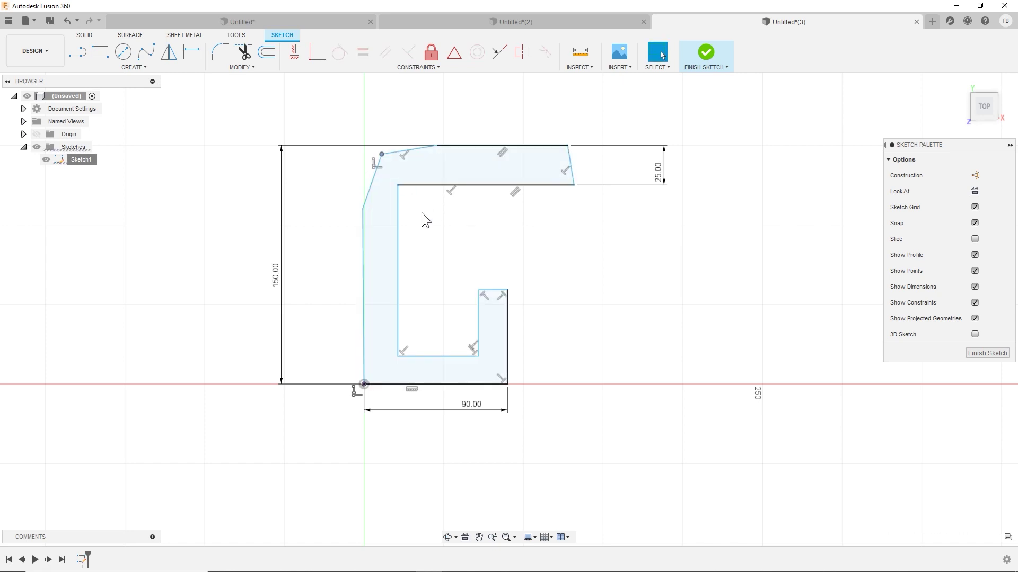
pyautogui.click(422, 214)
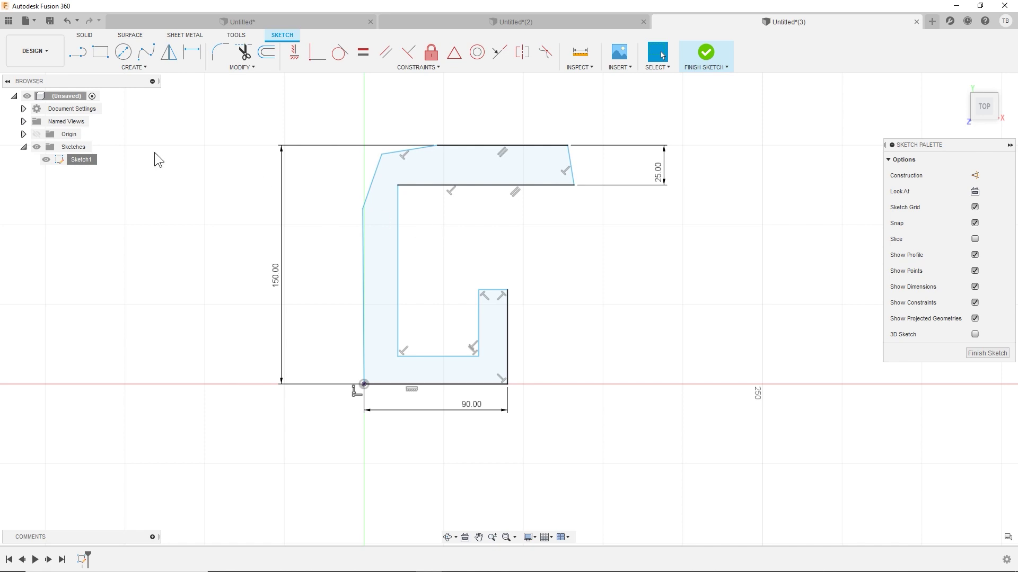
# Step: Finish the C sketch and start a new sketch on the XY plane
pyautogui.click(707, 53)
pyautogui.click(78, 52)
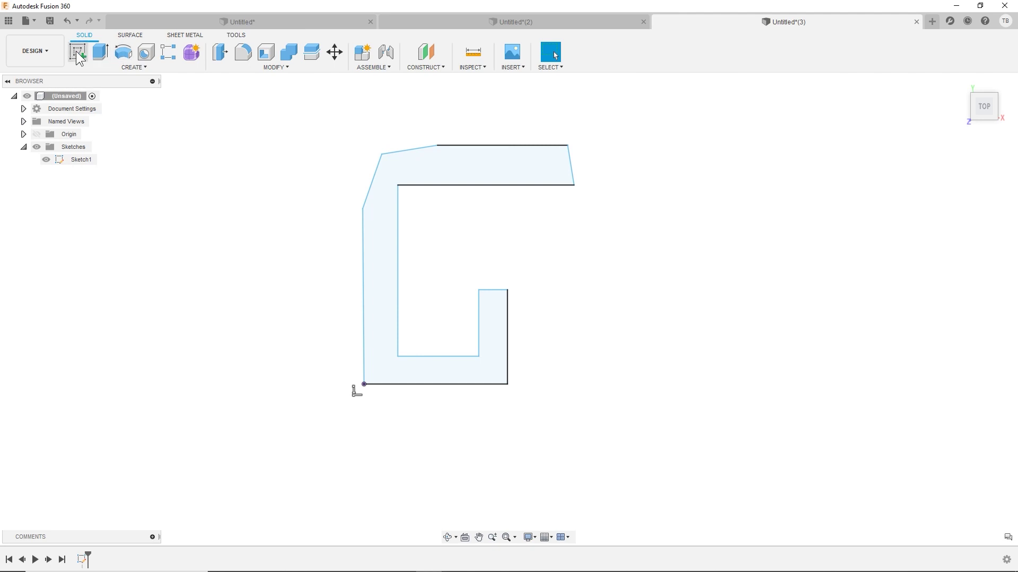
pyautogui.click(387, 368)
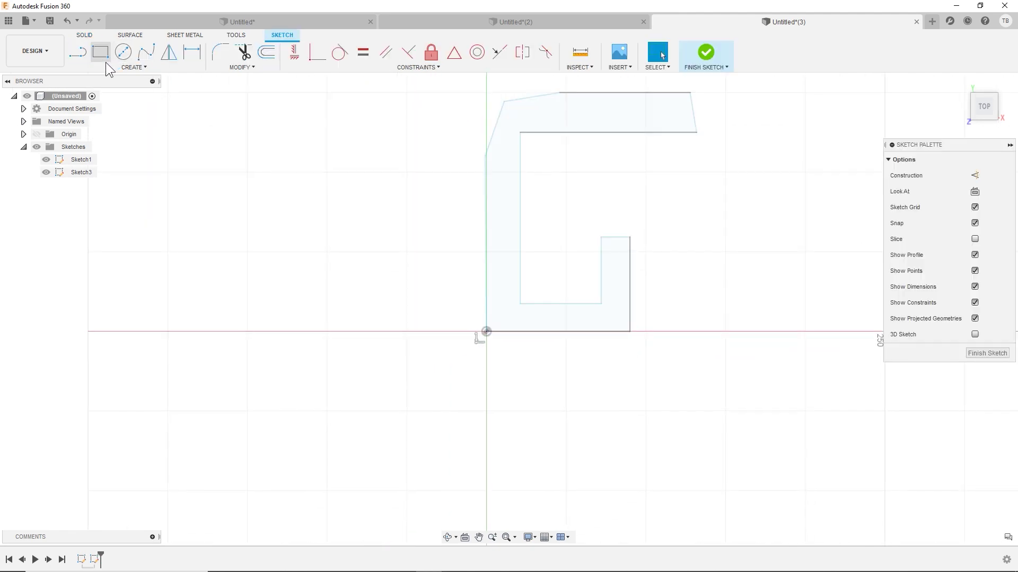
# Step: Draw a centre-diameter circle and move its centre onto the origin
pyautogui.click(123, 51)
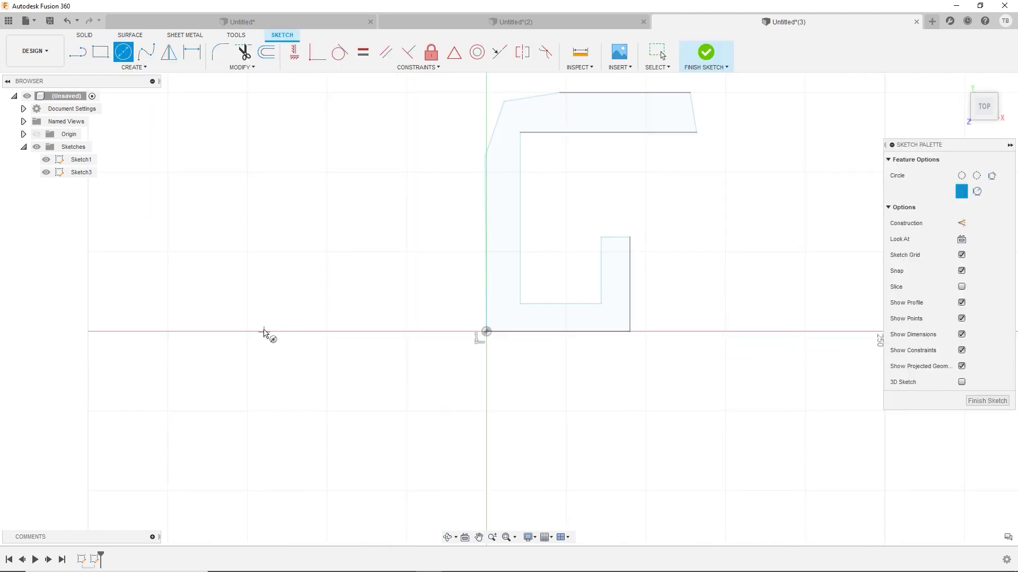
pyautogui.click(264, 330)
pyautogui.click(270, 388)
pyautogui.press('Escape')
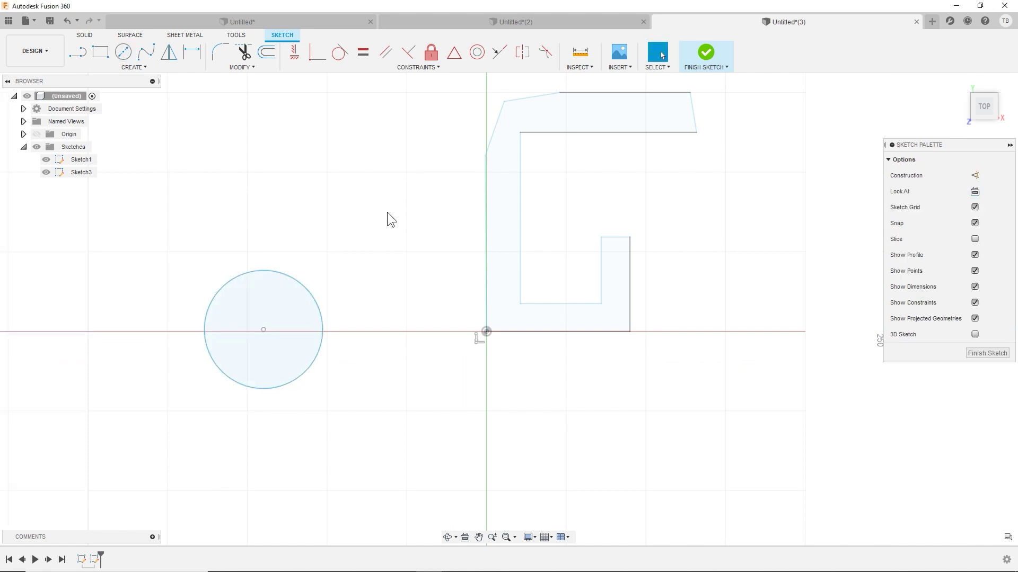
pyautogui.moveTo(264, 329)
pyautogui.mouseDown()
pyautogui.moveTo(421, 394)
pyautogui.moveTo(485, 332)
pyautogui.mouseUp()
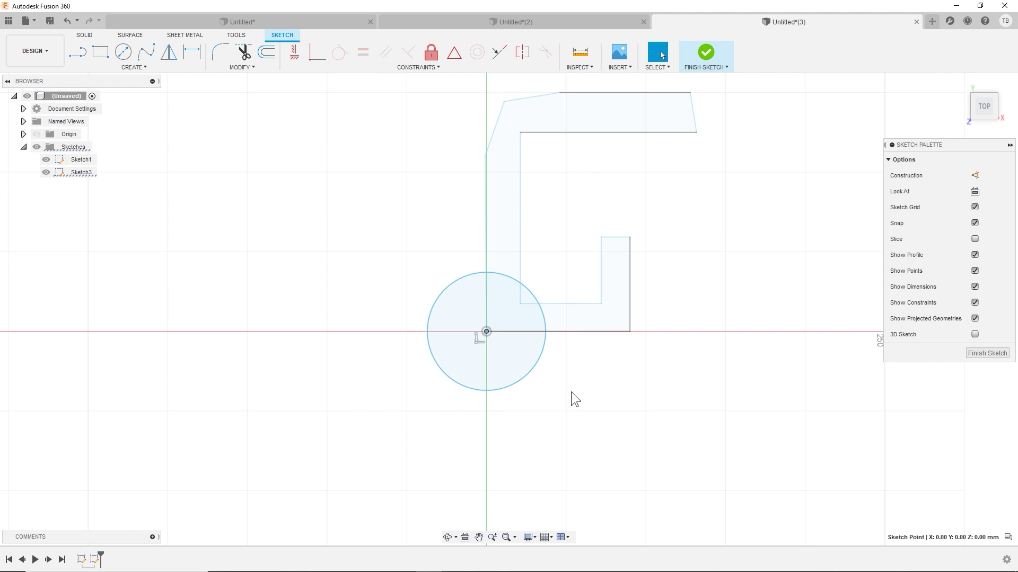
# Step: Dimension the circle's diameter at 74.219 mm
pyautogui.press('d')
pyautogui.click(446, 290)
pyautogui.click(419, 270)
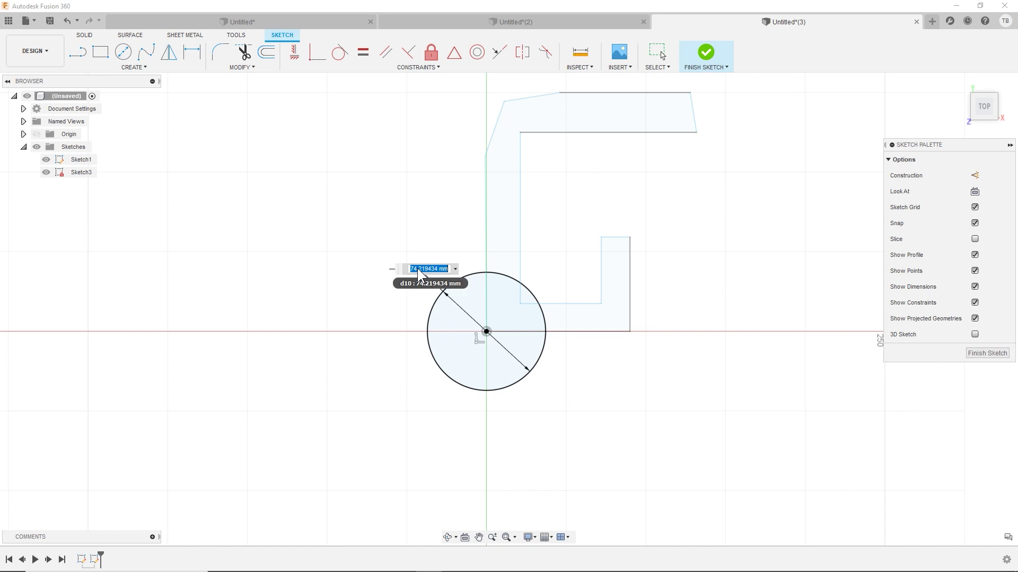
pyautogui.click(419, 270)
pyautogui.press('Return')
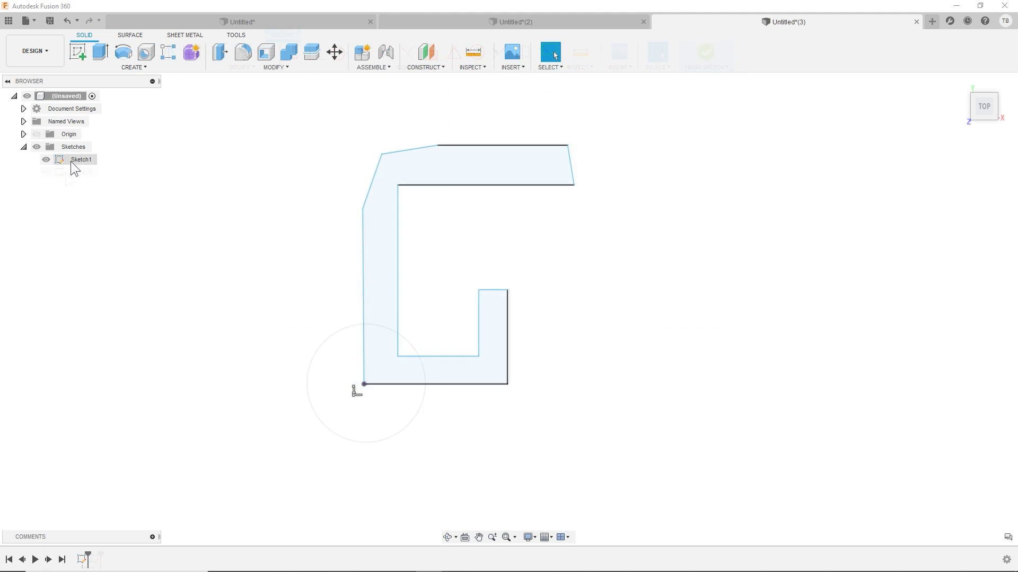
# Step: Reopen Sketch1 and constrain the C's left edge to be vertical
pyautogui.rightClick(72, 160)
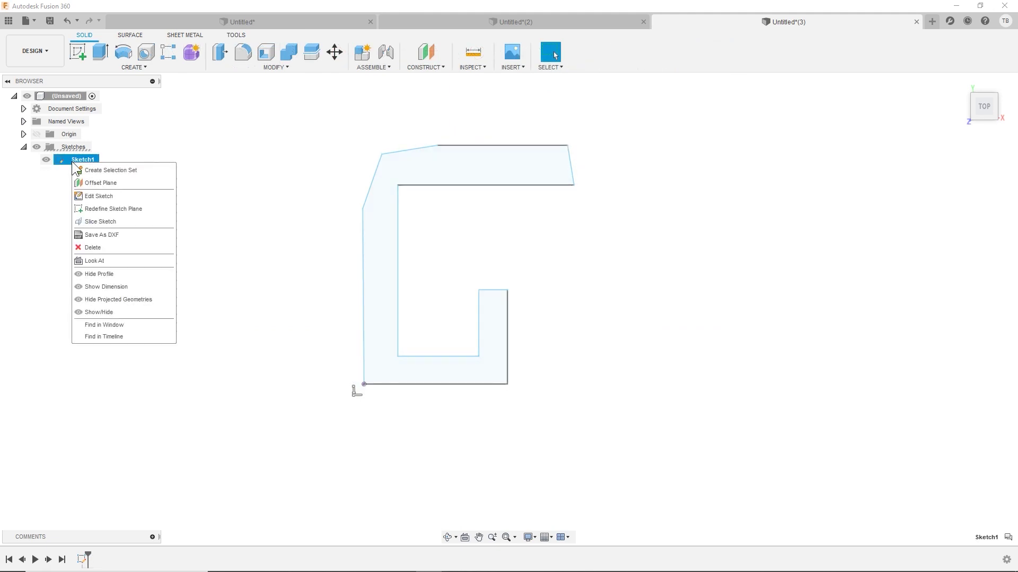
pyautogui.click(104, 196)
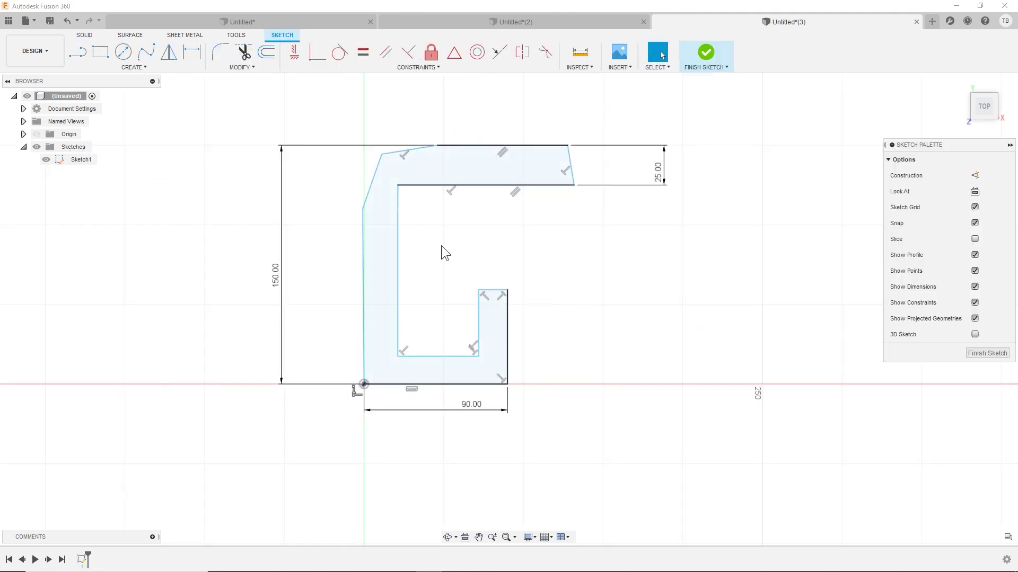
pyautogui.click(362, 249)
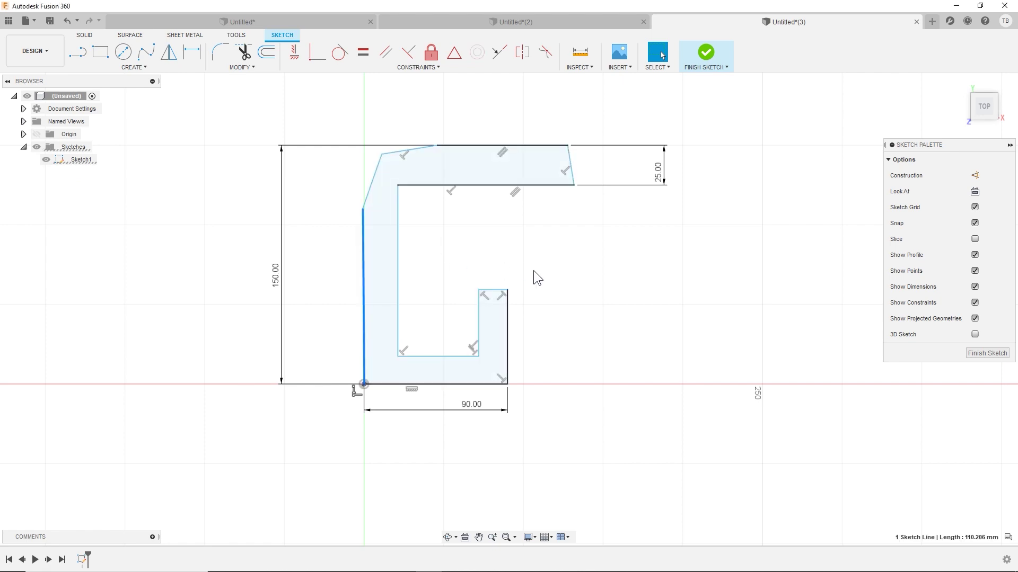
pyautogui.click(294, 53)
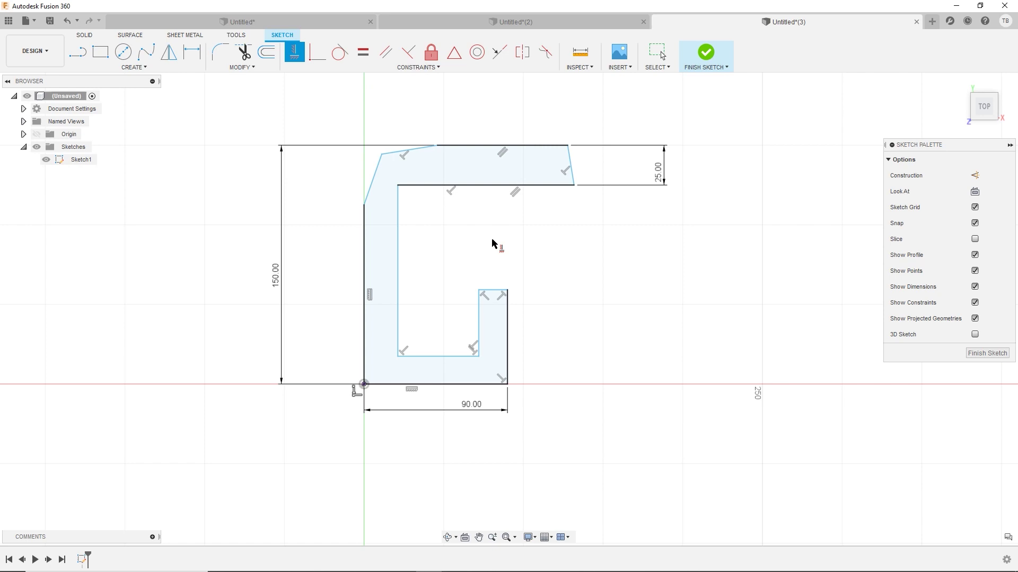
pyautogui.press('Escape')
pyautogui.moveTo(363, 205); pyautogui.dragTo(360, 200)
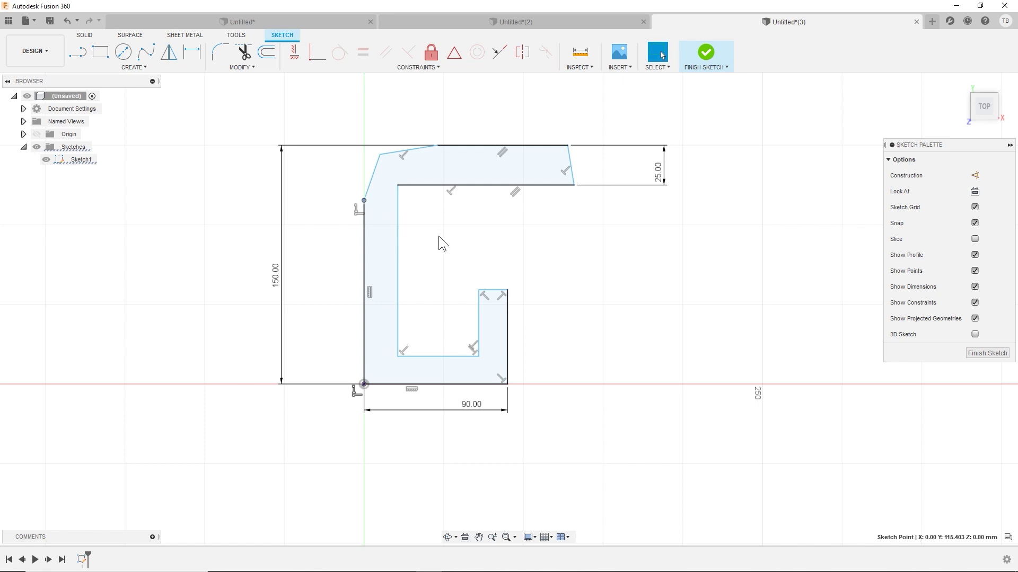
# Step: Dimension the left vertical edge to a length of 115 mm
pyautogui.press('d')
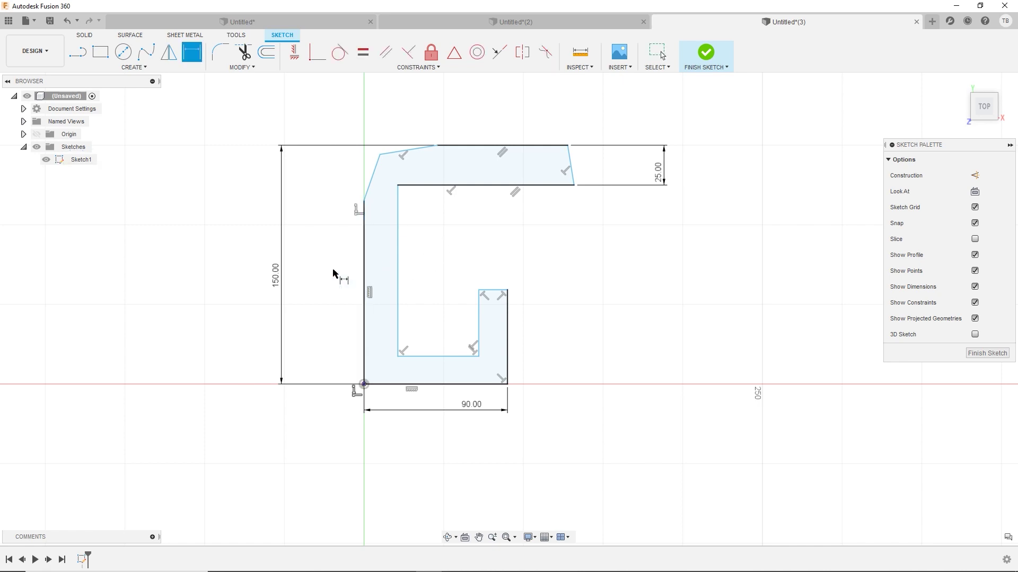
pyautogui.click(365, 279)
pyautogui.click(341, 281)
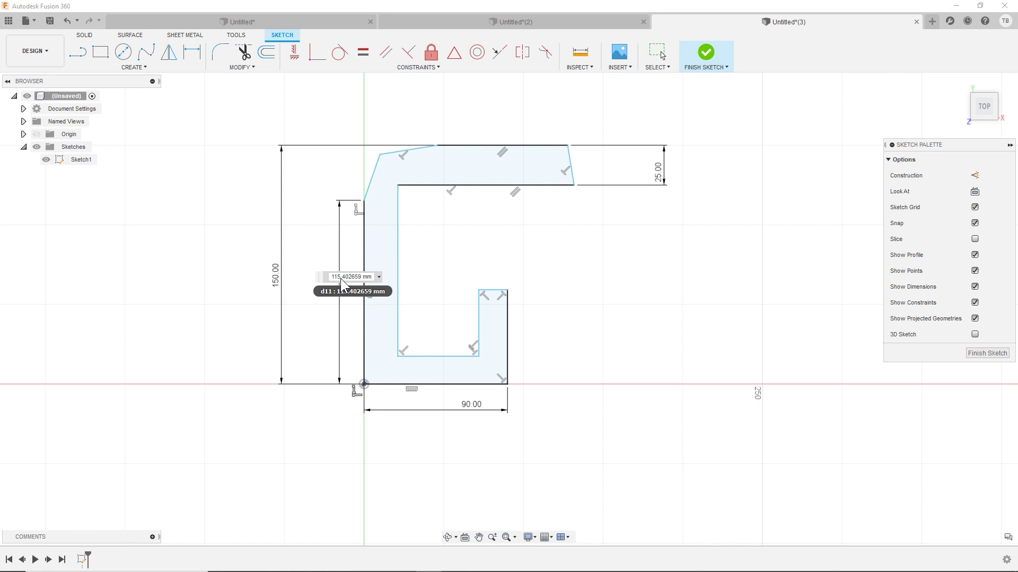
pyautogui.write('115')
pyautogui.press('Return')
pyautogui.press('Escape')
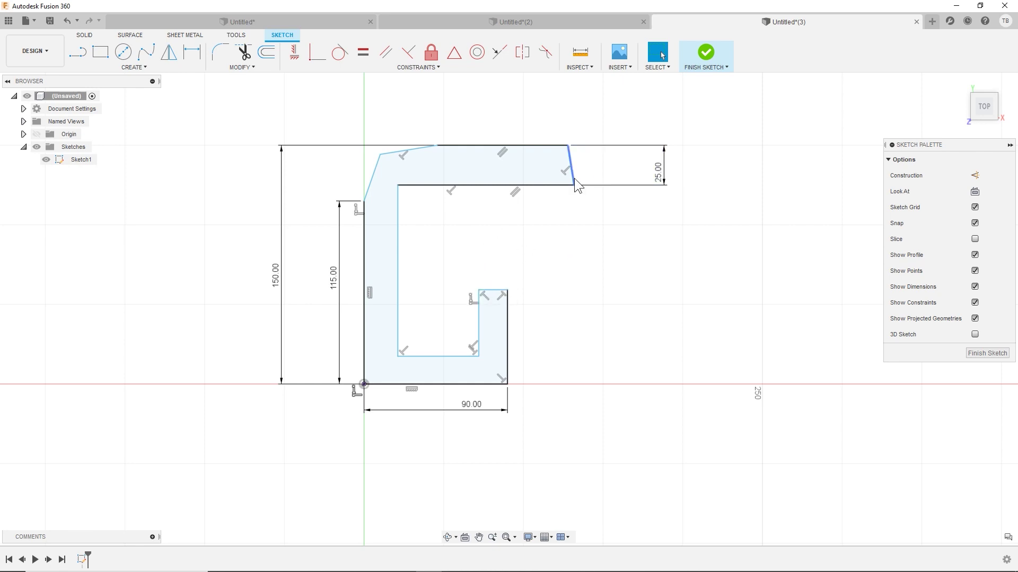
# Step: Reposition the inner corner, top-right corner and slanted top-left corner points by dragging
pyautogui.moveTo(478, 290); pyautogui.dragTo(478, 290)
pyautogui.moveTo(567, 145)
pyautogui.mouseDown()
pyautogui.moveTo(535, 147)
pyautogui.moveTo(612, 148)
pyautogui.moveTo(574, 146)
pyautogui.mouseUp()
pyautogui.moveTo(383, 158)
pyautogui.mouseDown()
pyautogui.moveTo(399, 156)
pyautogui.moveTo(344, 137)
pyautogui.moveTo(397, 154)
pyautogui.mouseUp()
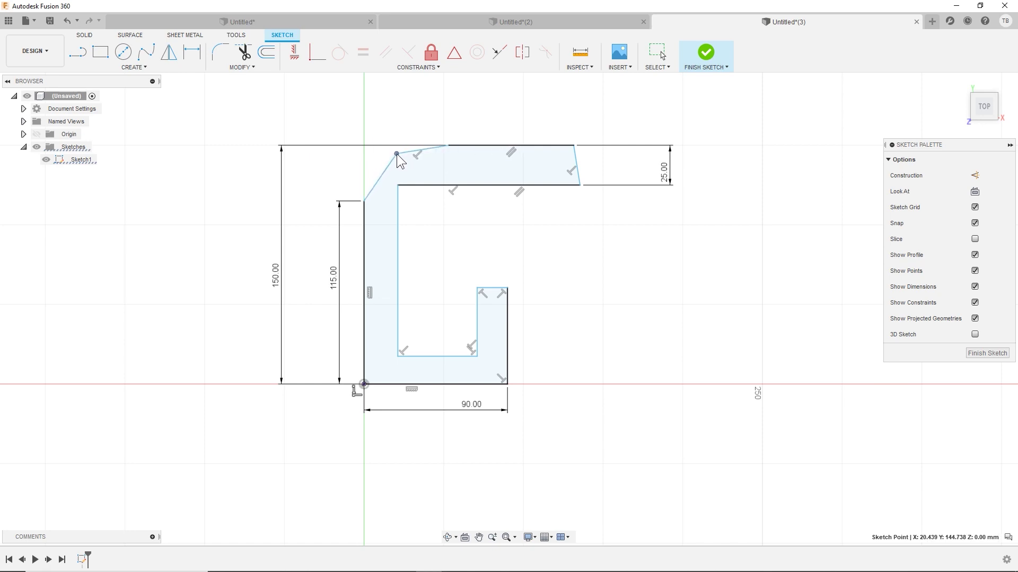
# Step: Constrain the slanted top-left corner vertically in line with the inner top-left corner
pyautogui.click(398, 185)
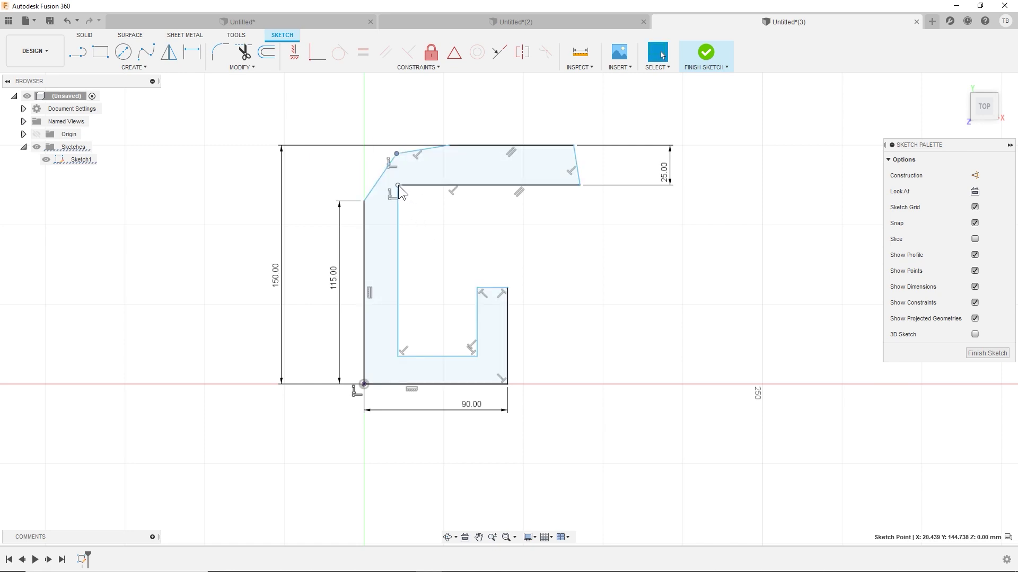
pyautogui.keyDown('shift'); pyautogui.click(396, 153); pyautogui.keyUp('shift')
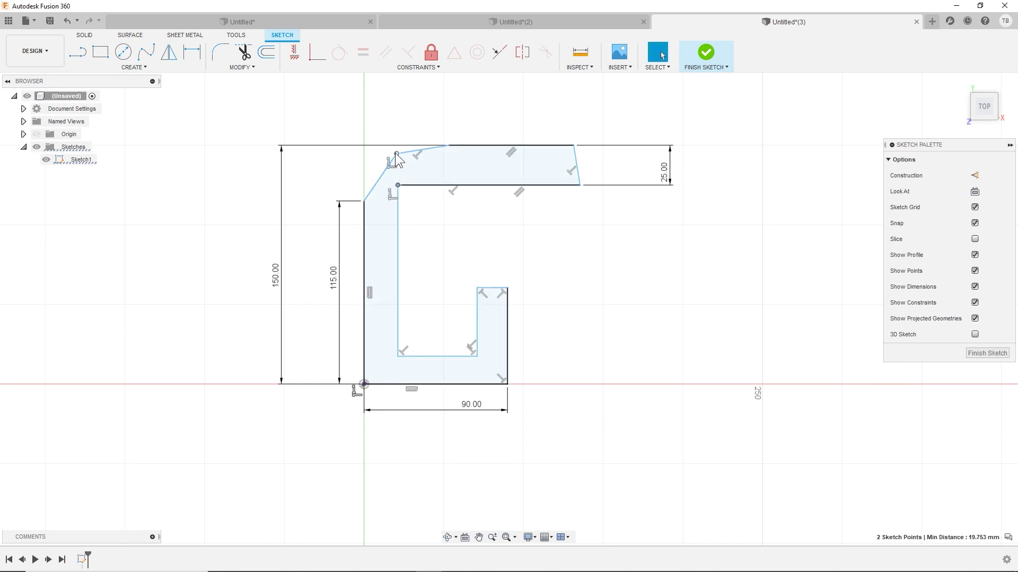
pyautogui.click(294, 53)
pyautogui.press('Escape')
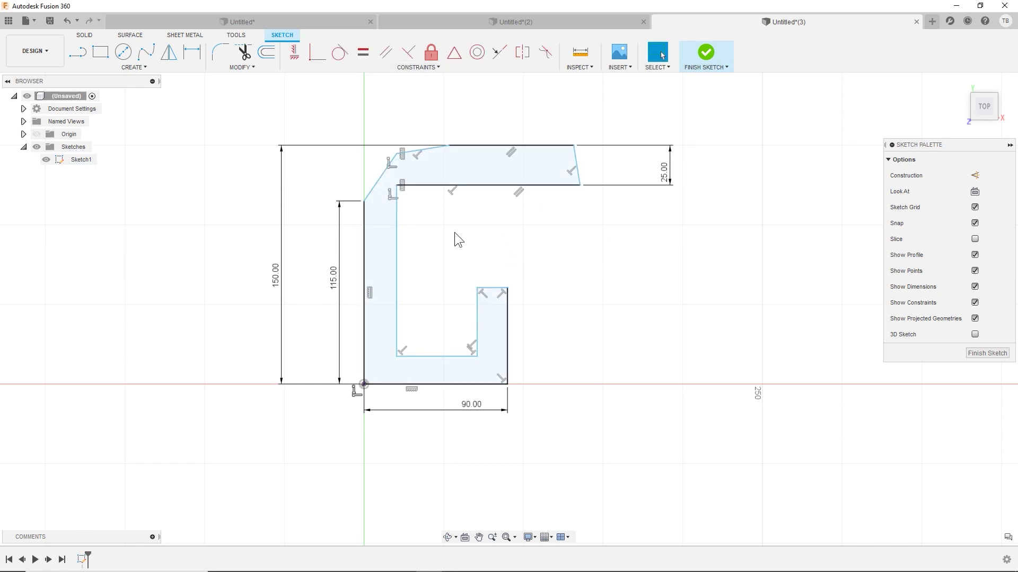
# Step: Start a dimension on the slanted top-left diagonal edge
pyautogui.scroll(1, 444, 222)
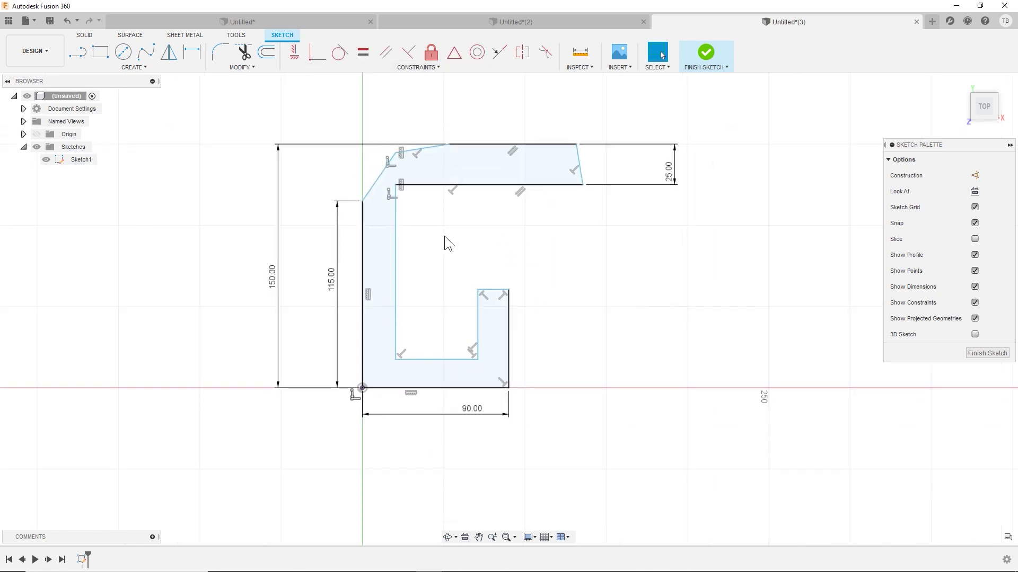
pyautogui.press('d')
pyautogui.click(378, 179)
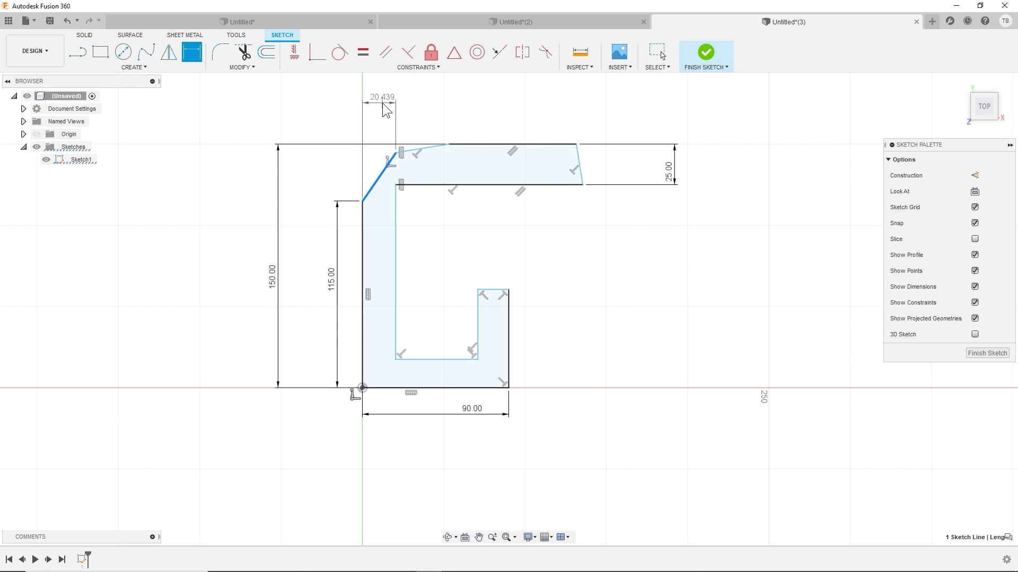
# Step: Dimension the top-left chamfer with a 21 mm offset and a 28 mm slanted top line
pyautogui.click(382, 106)
pyautogui.write('21')
pyautogui.press('Return')
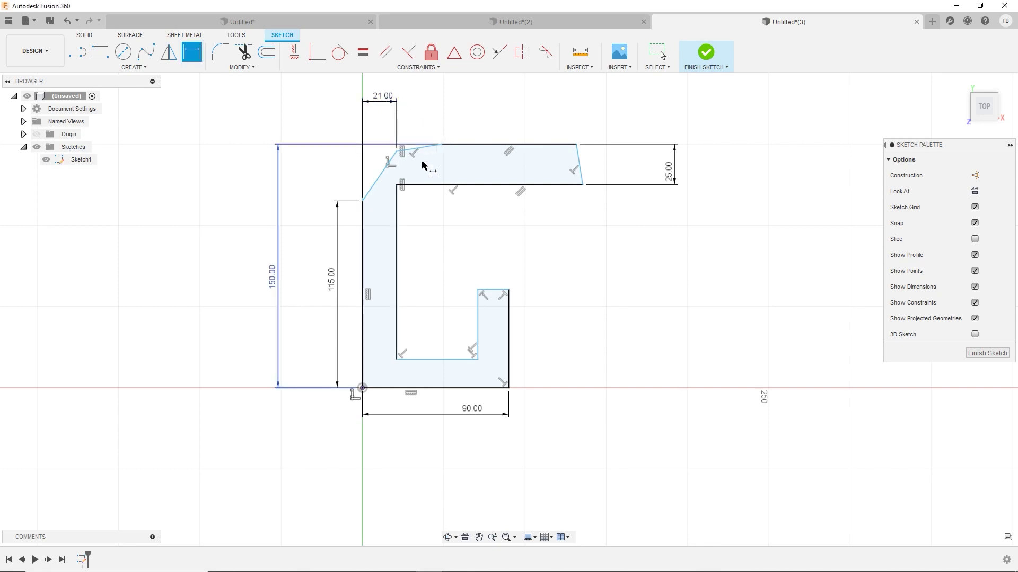
pyautogui.click(419, 148)
pyautogui.click(427, 117)
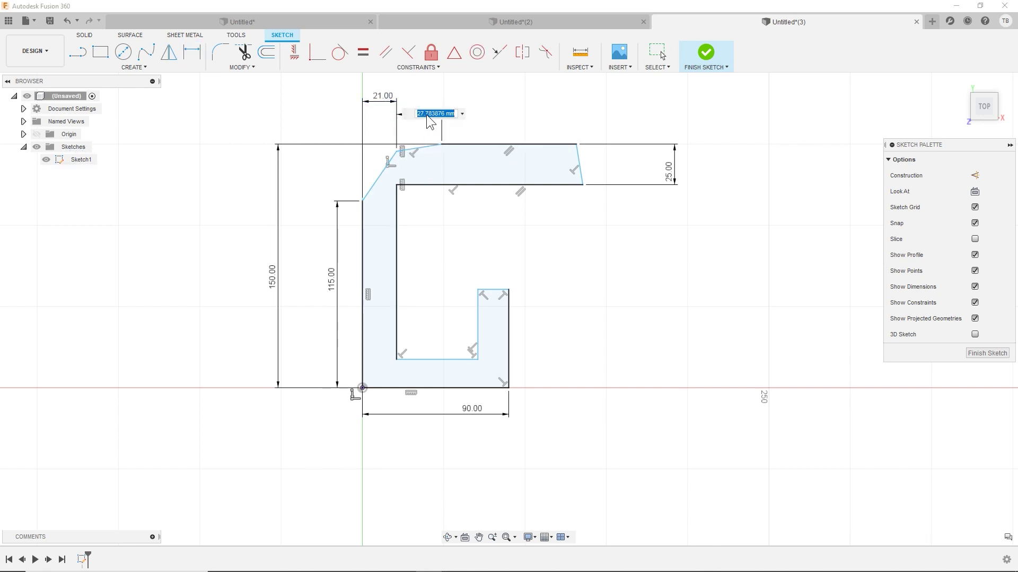
pyautogui.write('28')
pyautogui.press('Return')
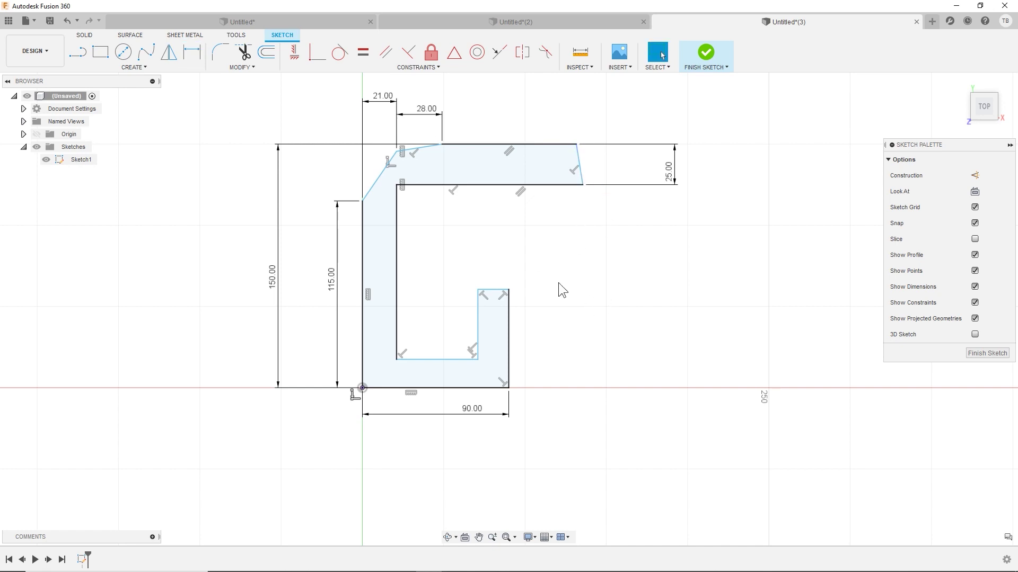
# Step: Dimension the step's short top line to 19 mm
pyautogui.press('d')
pyautogui.click(491, 290)
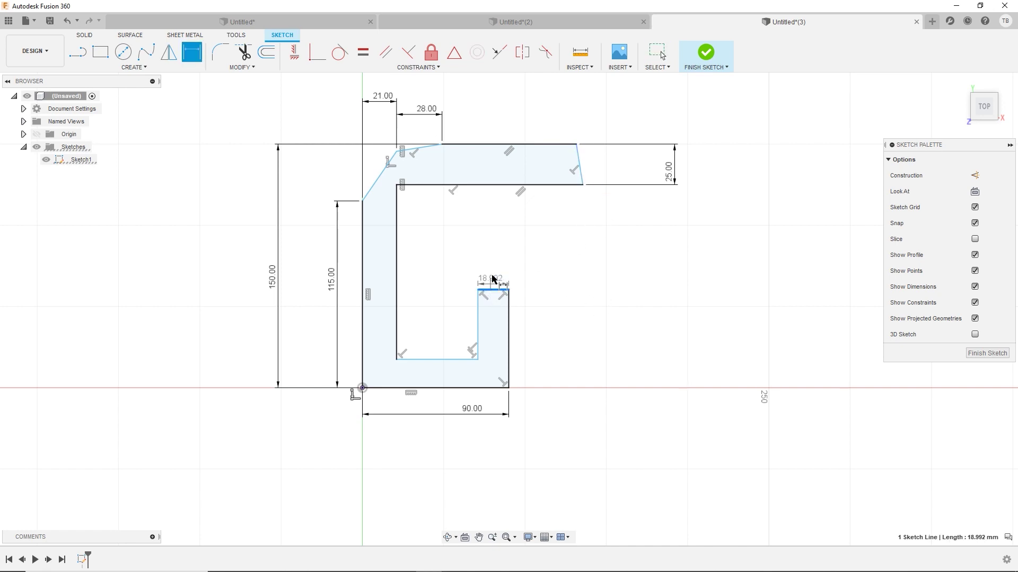
pyautogui.click(492, 275)
pyautogui.write('19')
pyautogui.press('Return')
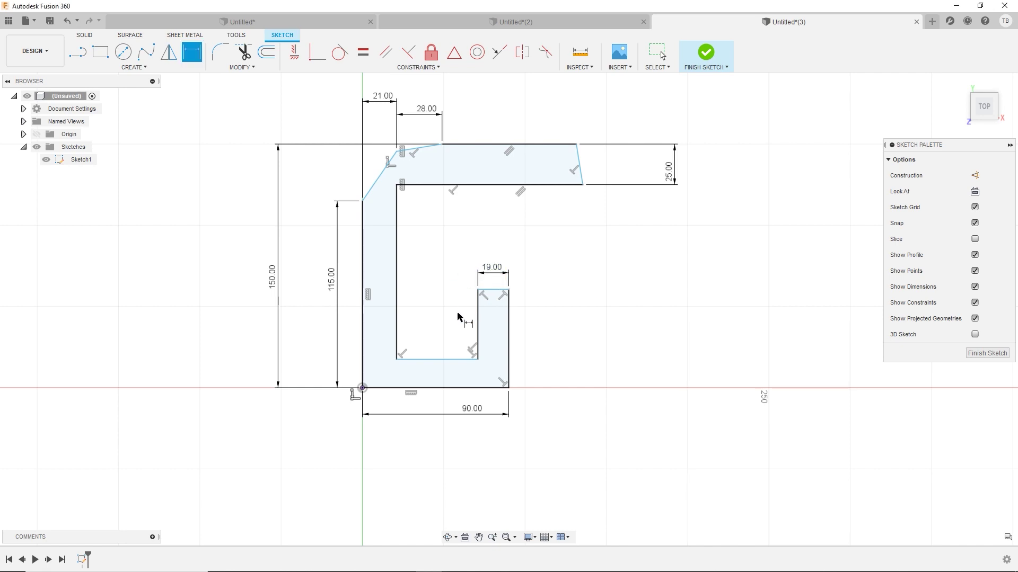
# Step: Test the step corner's freedom, then dimension the step's right edge height at 62 mm
pyautogui.press('Escape')
pyautogui.moveTo(477, 290); pyautogui.dragTo(445, 330)
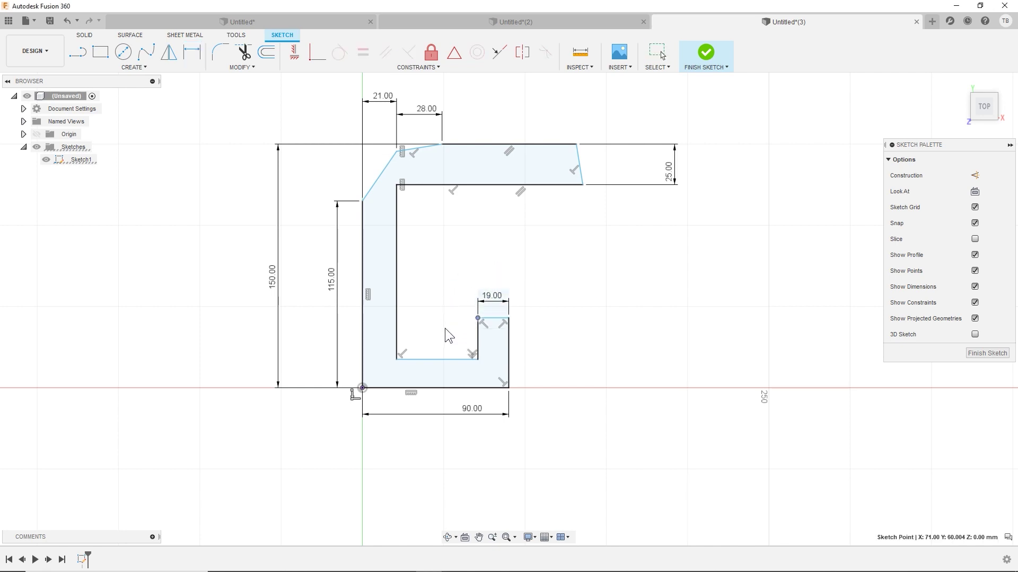
pyautogui.hotkey('ctrl', 'z')
pyautogui.press('d')
pyautogui.click(508, 339)
pyautogui.click(567, 329)
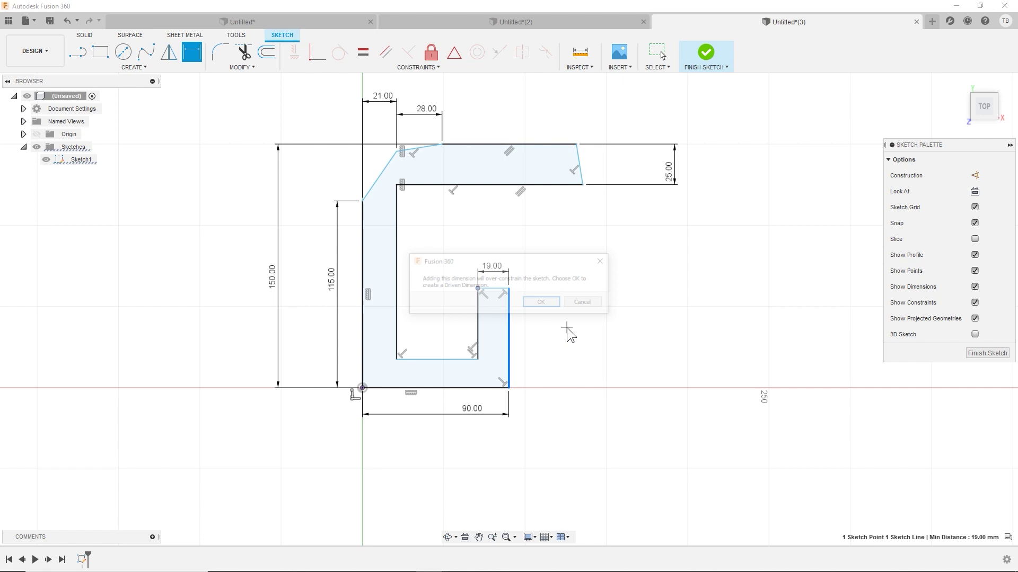
pyautogui.press('Escape')
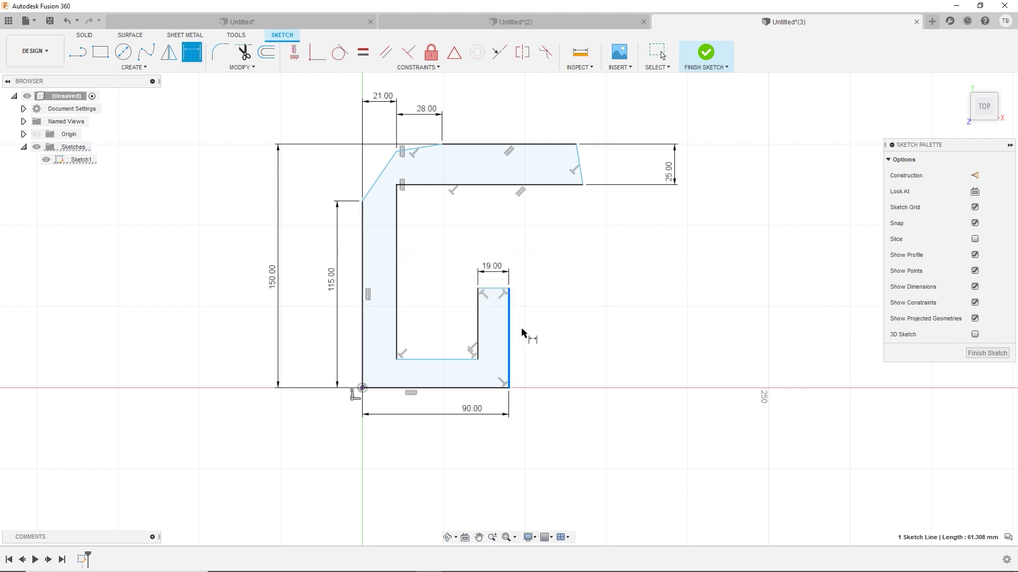
pyautogui.click(524, 334)
pyautogui.press('Return')
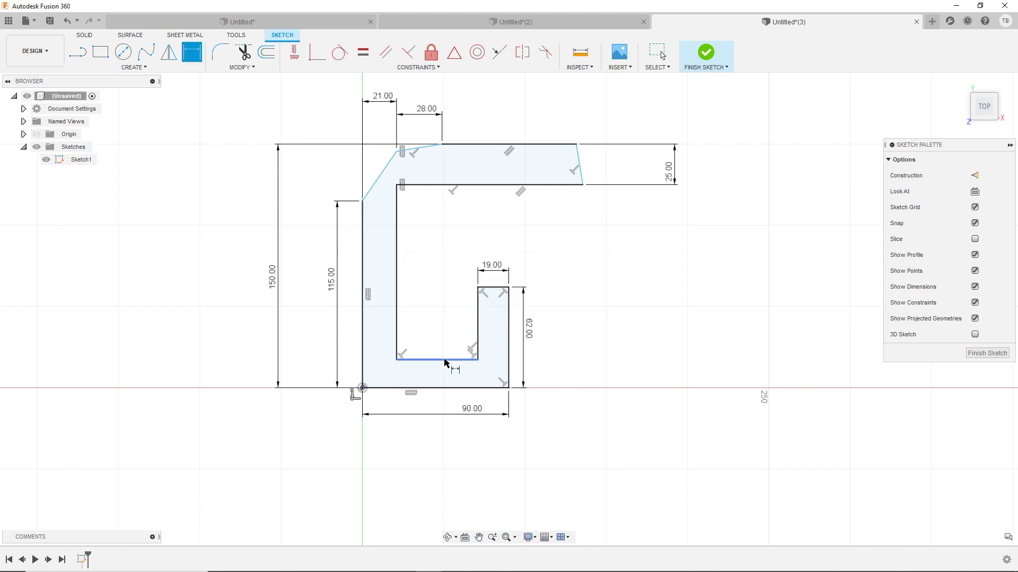
pyautogui.press('Escape')
# Step: Dimension the gap between the inner bottom line and the base to 25 mm
pyautogui.moveTo(469, 367); pyautogui.dragTo(462, 355)
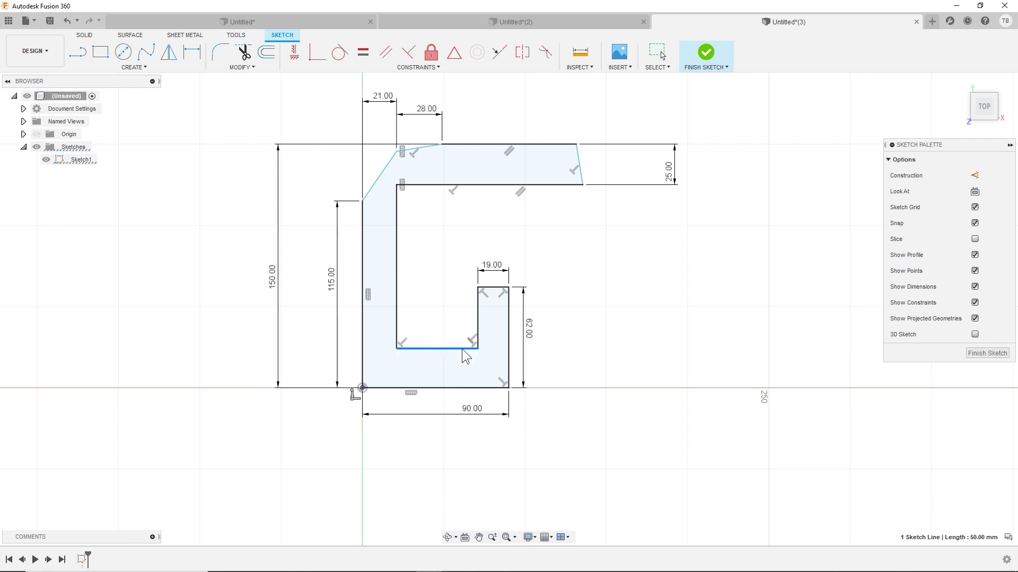
pyautogui.press('d')
pyautogui.click(448, 387)
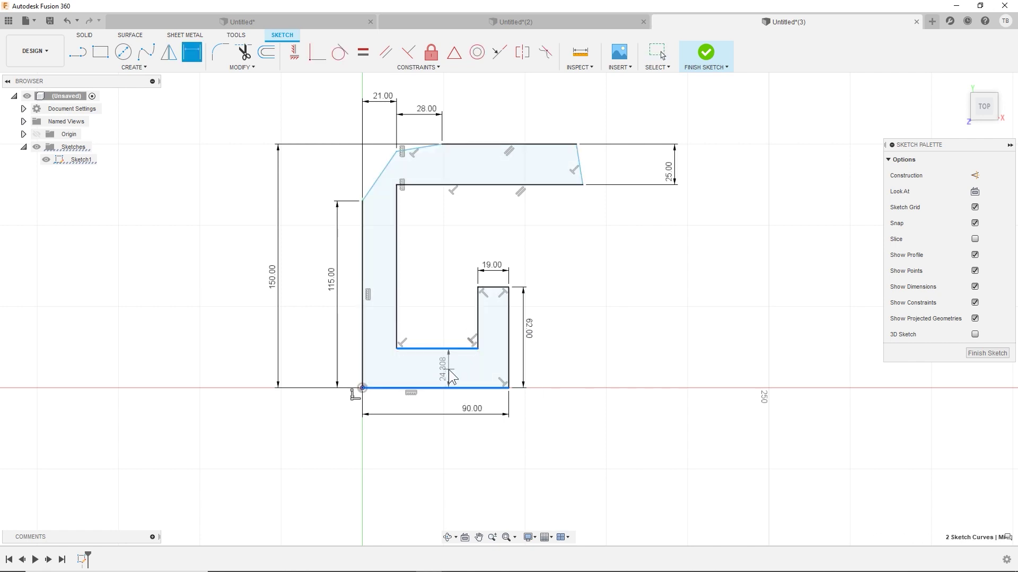
pyautogui.click(450, 371)
pyautogui.write('25')
pyautogui.press('Return')
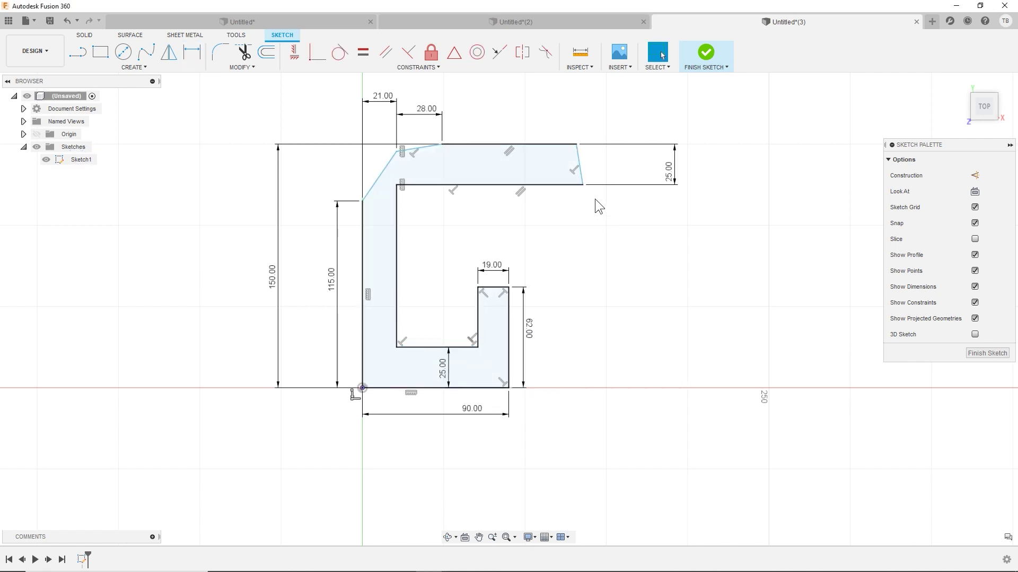
# Step: Dimension the overall width from the left edge to the top-right corner as 155 mm
pyautogui.moveTo(583, 183); pyautogui.dragTo(525, 185)
pyautogui.hotkey('ctrl', 'z')
pyautogui.press('d')
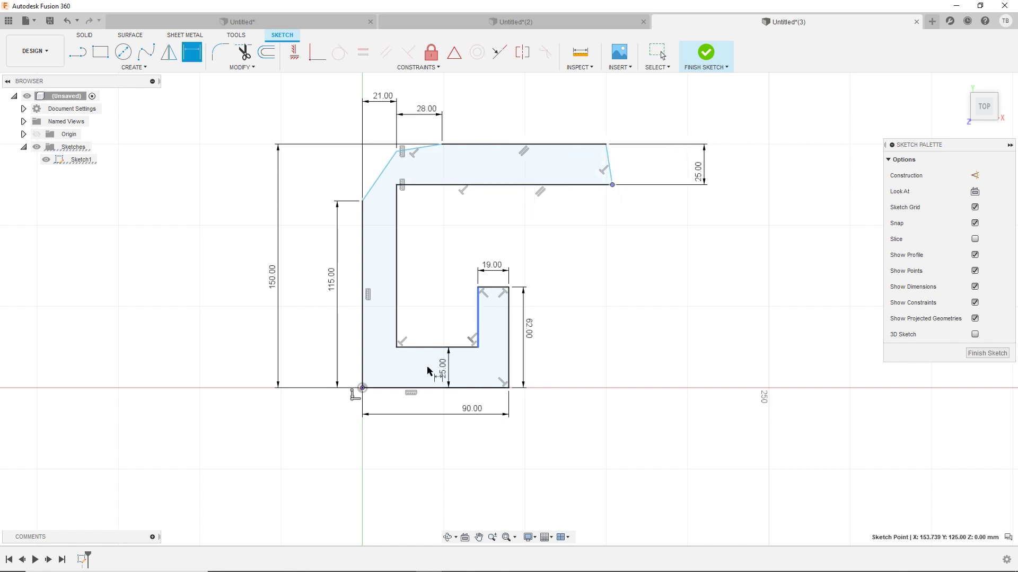
pyautogui.click(362, 331)
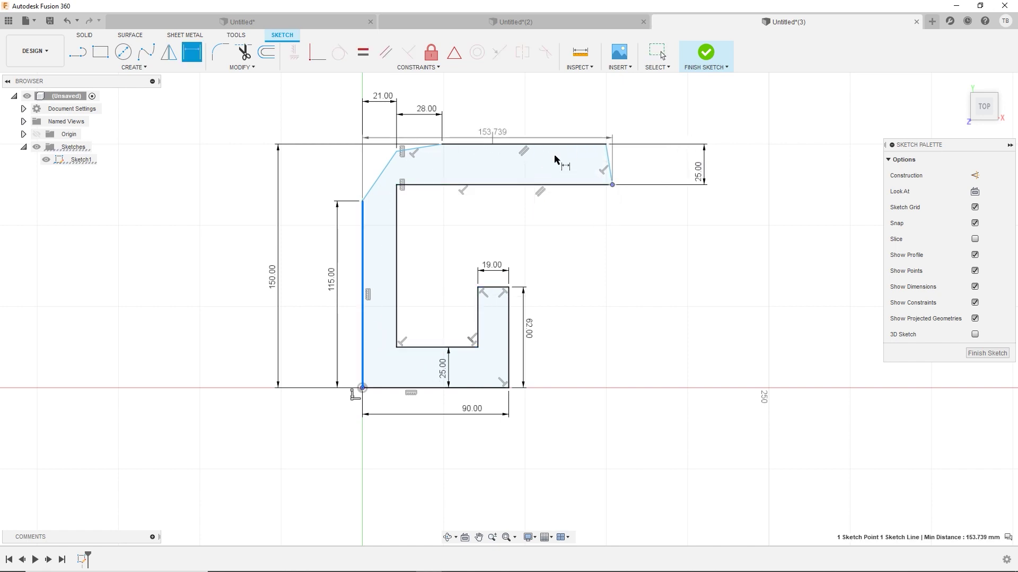
pyautogui.click(612, 184)
pyautogui.click(432, 81)
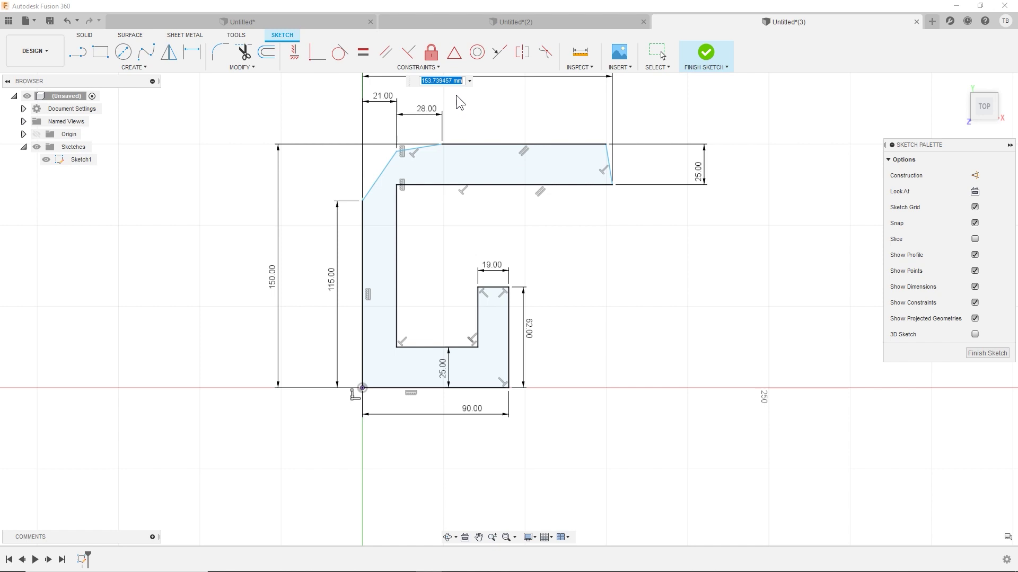
pyautogui.write('155')
pyautogui.press('Return')
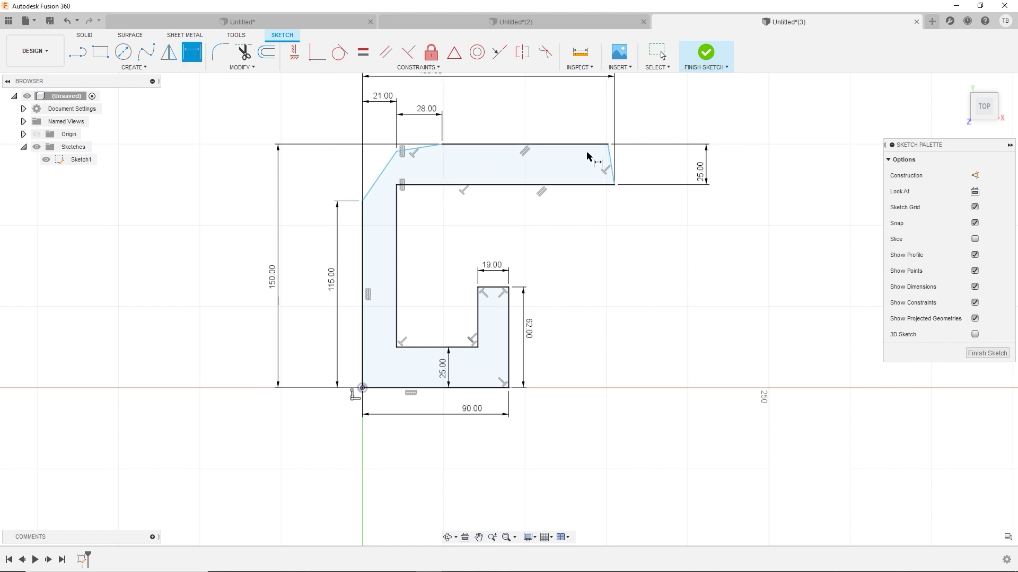
# Step: Set an 80° angle between the top bar's lower line and the right slanted end
pyautogui.press('Escape')
pyautogui.moveTo(609, 144)
pyautogui.mouseDown()
pyautogui.moveTo(556, 148)
pyautogui.moveTo(607, 156)
pyautogui.mouseUp()
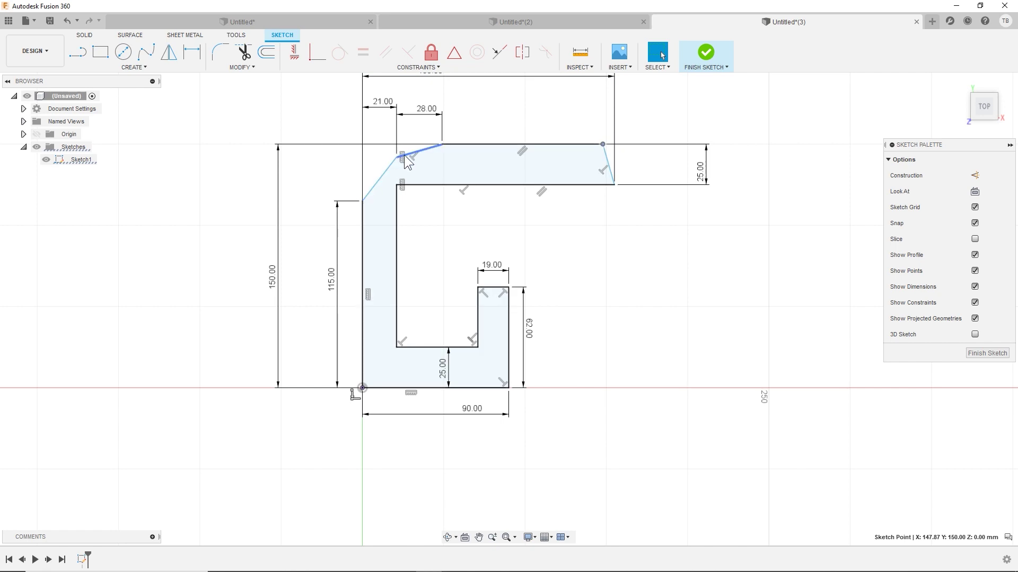
pyautogui.press('d')
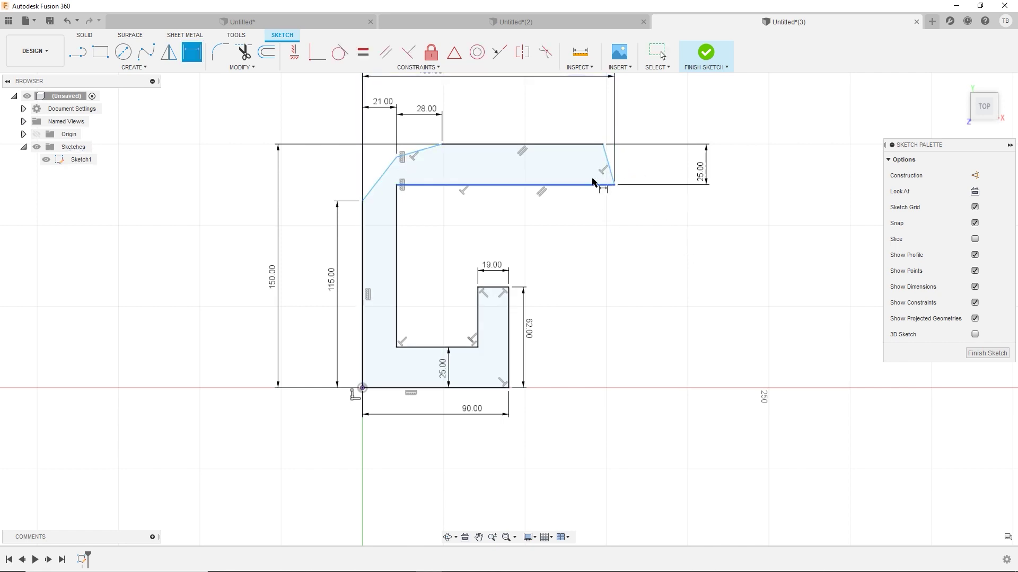
pyautogui.click(596, 183)
pyautogui.click(606, 159)
pyautogui.click(594, 165)
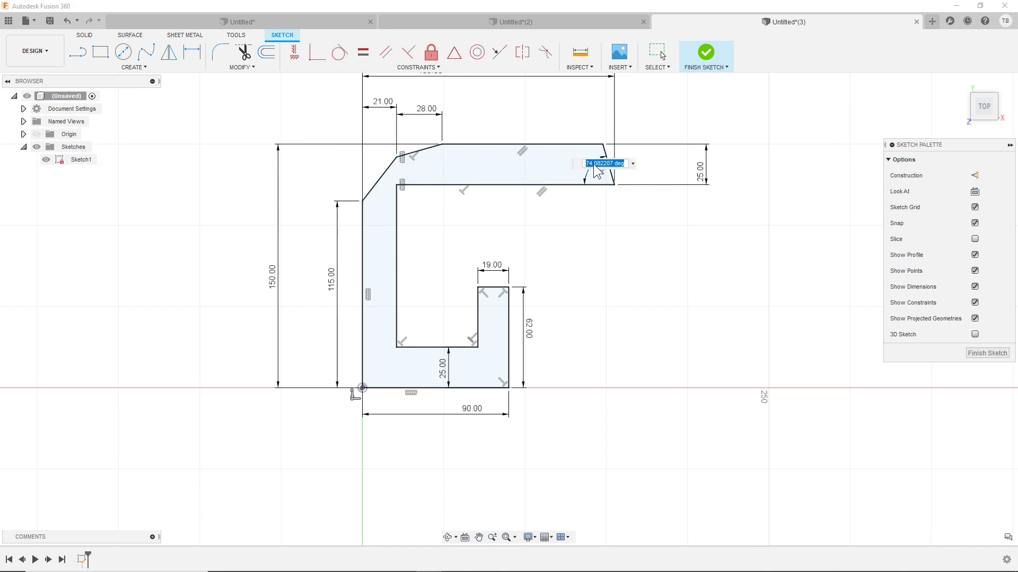
pyautogui.write('80')
pyautogui.press('Return')
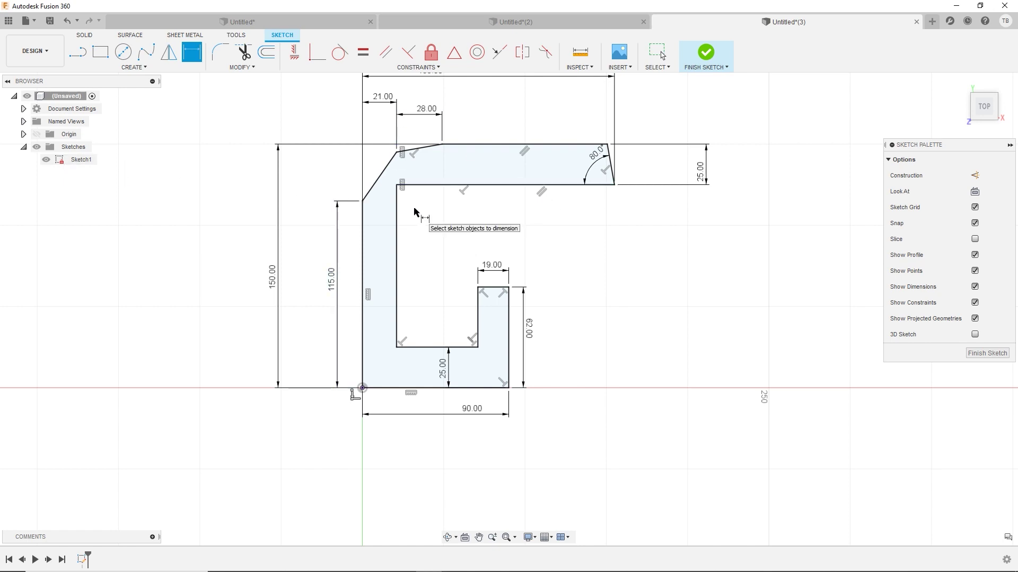
# Step: Change the overall width dimension from 155 to 165 mm and the left edge height from 115 to 110 mm
pyautogui.scroll(-2, 579, 291)
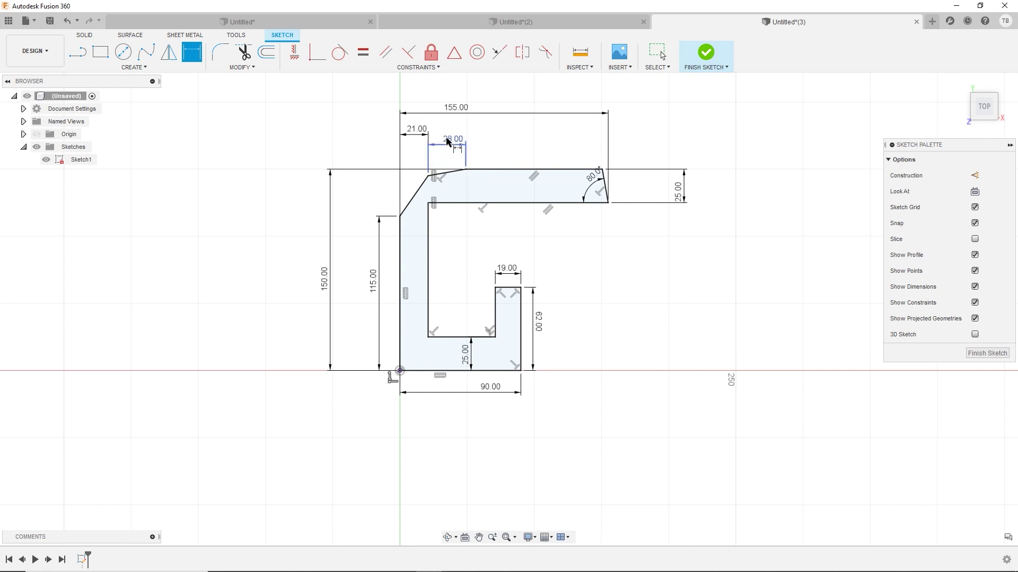
pyautogui.doubleClick(455, 111)
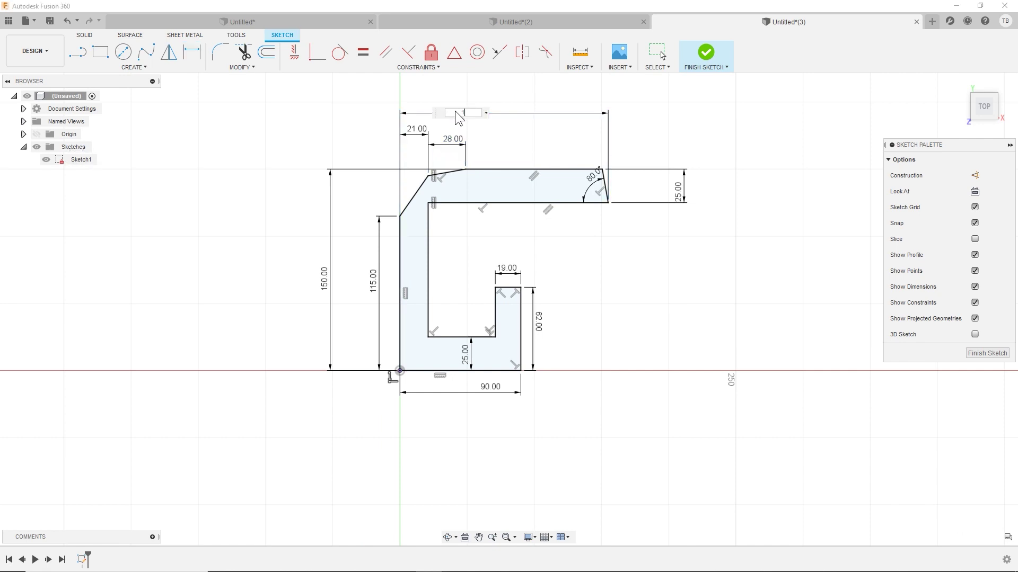
pyautogui.write('165')
pyautogui.press('Return')
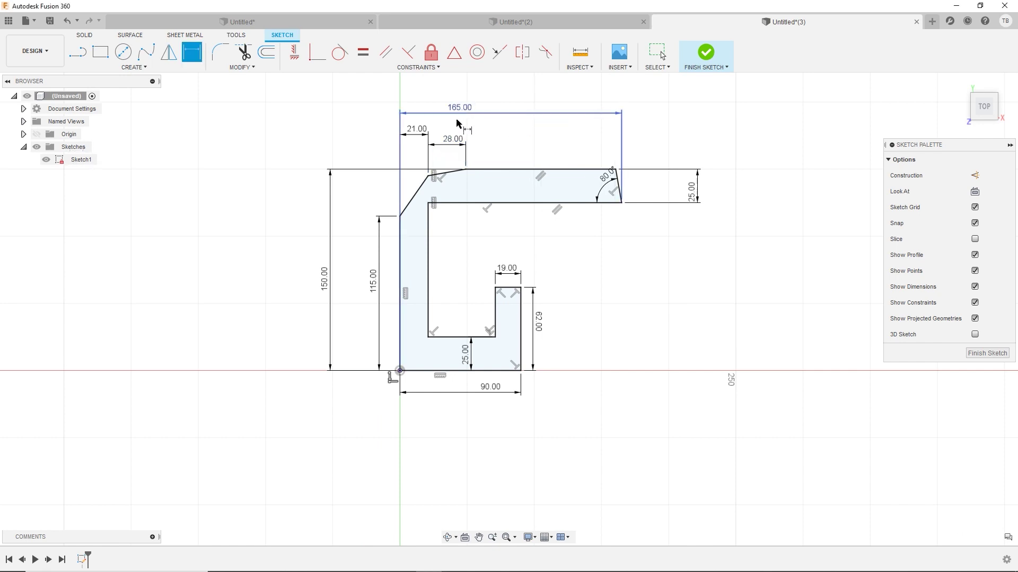
pyautogui.doubleClick(373, 281)
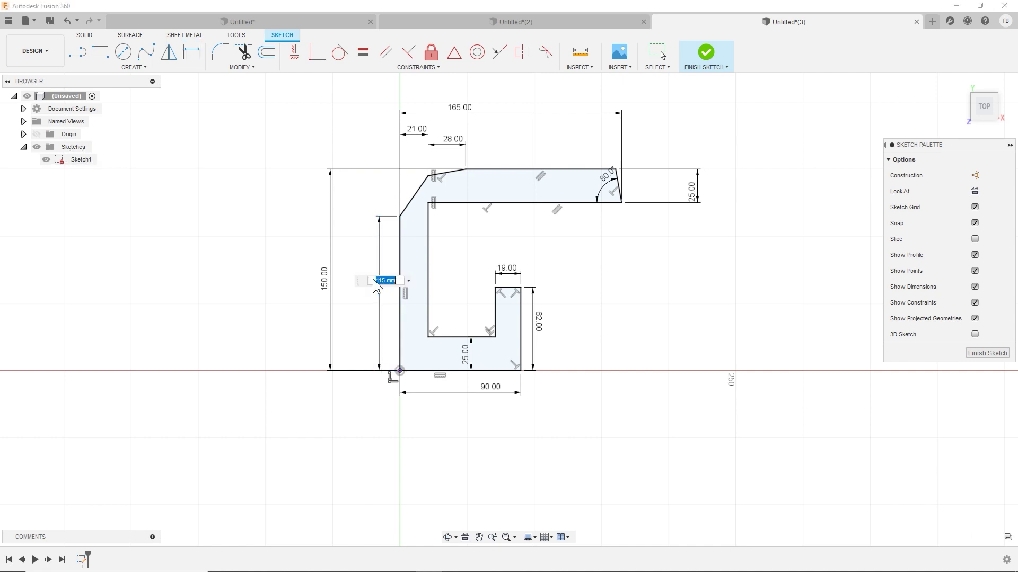
pyautogui.press('Return')
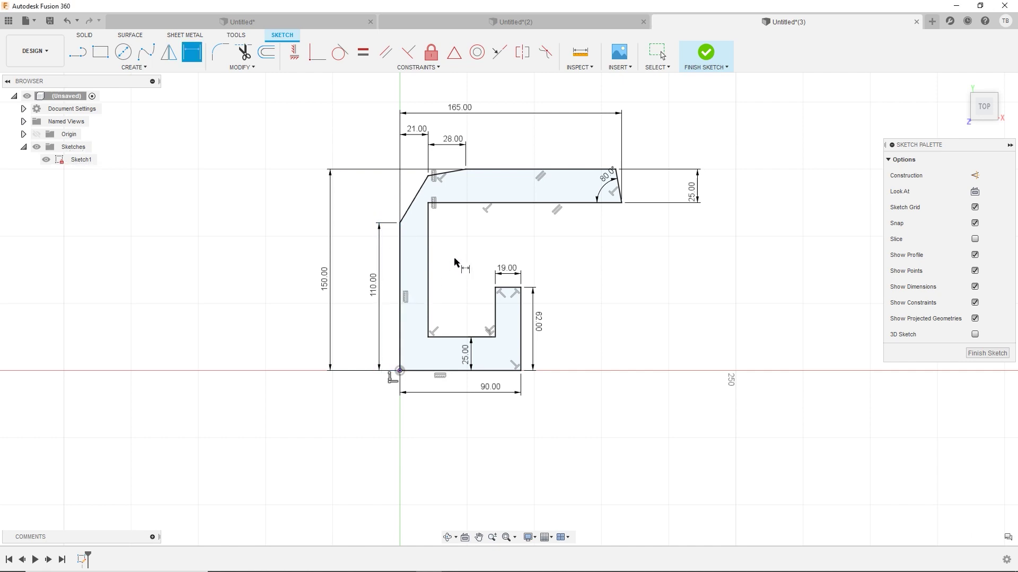